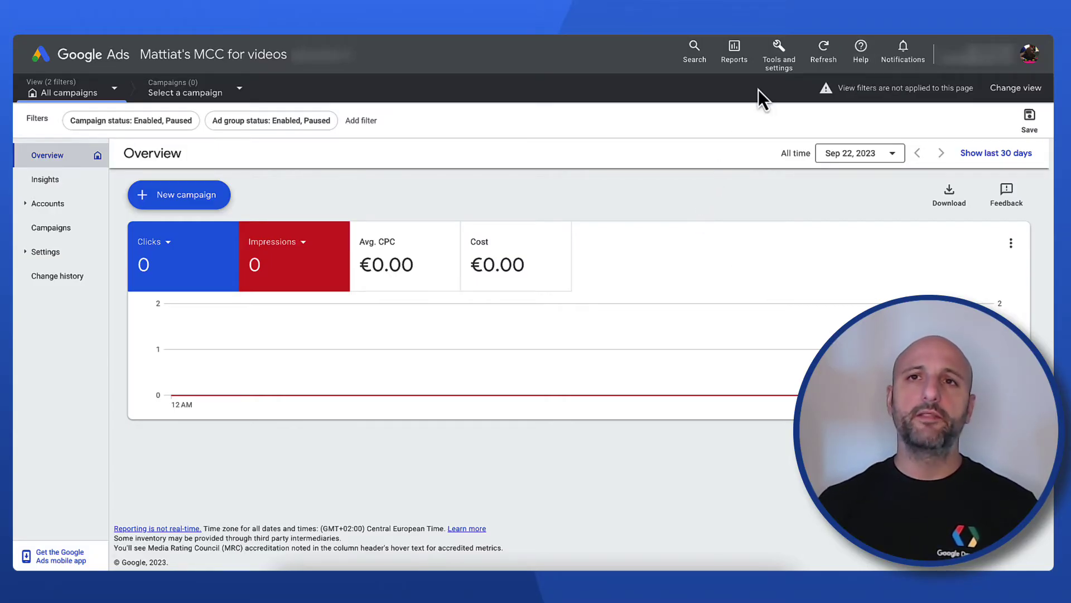
# - Go to the API Center from the Tools and settings menu to reach the API Access form
pyautogui.click(779, 64)
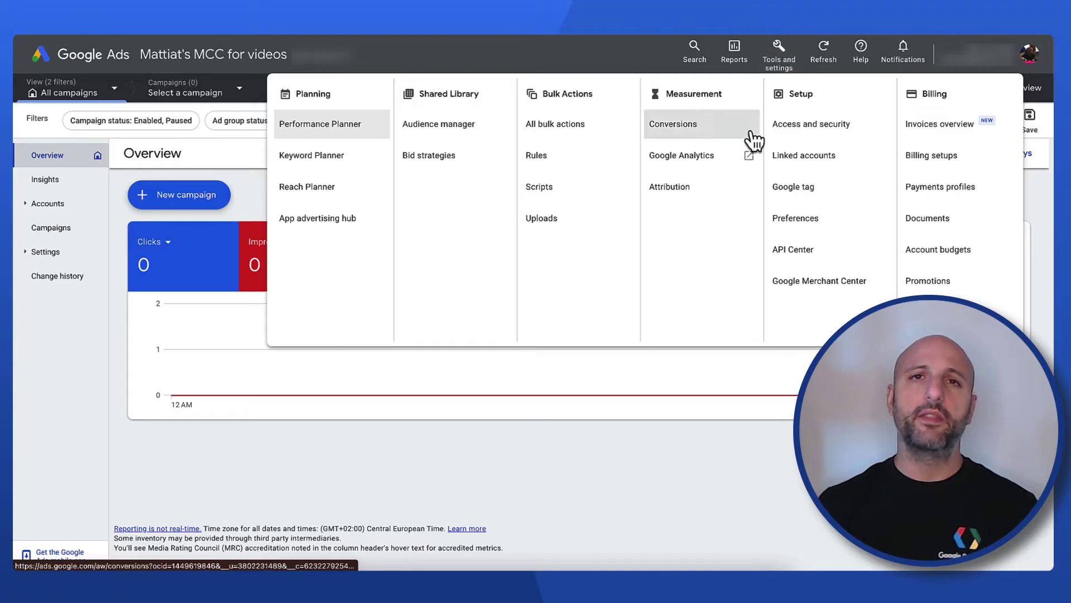
pyautogui.click(790, 251)
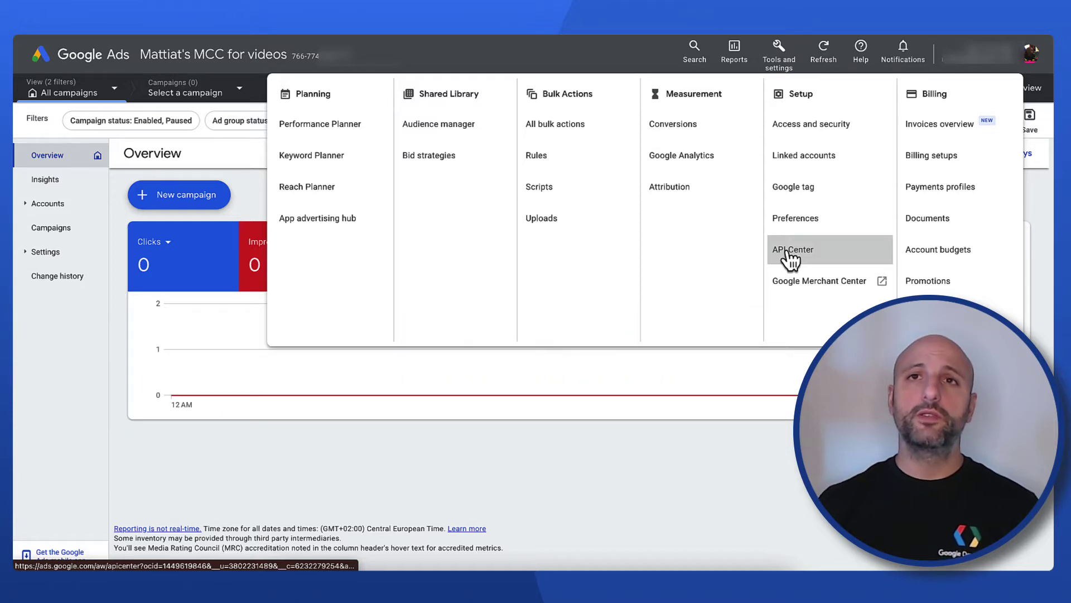
pyautogui.click(791, 254)
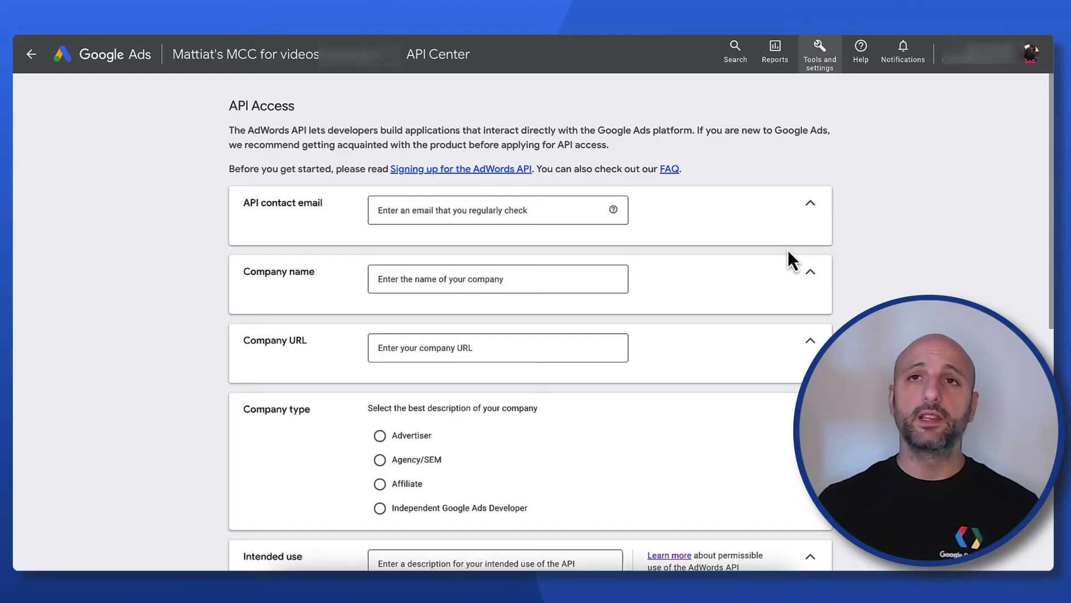
pyautogui.click(558, 211)
pyautogui.write('mattia@example')
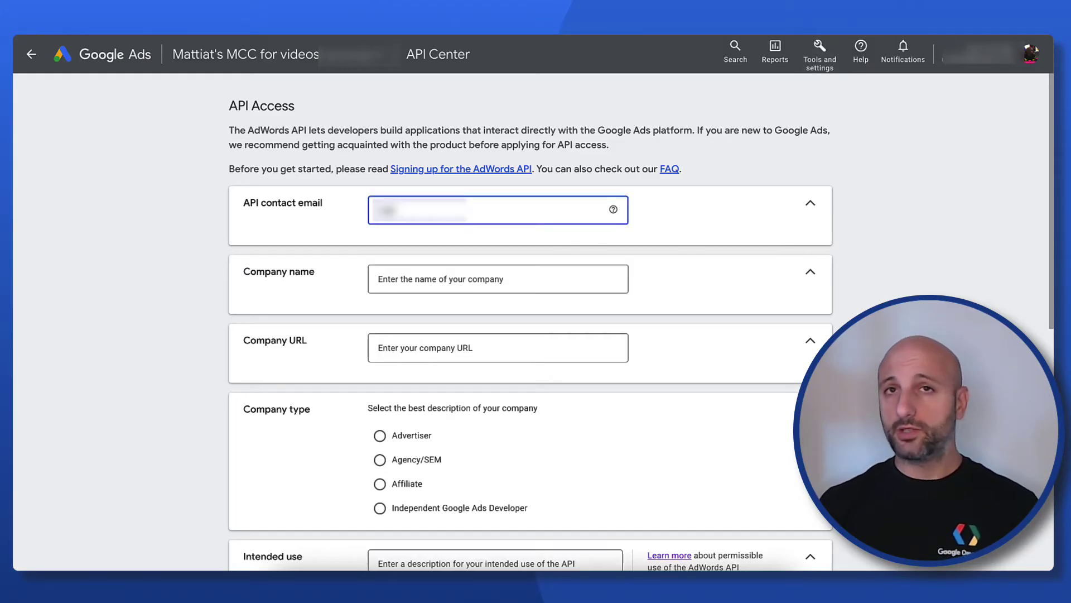
pyautogui.write('.com')
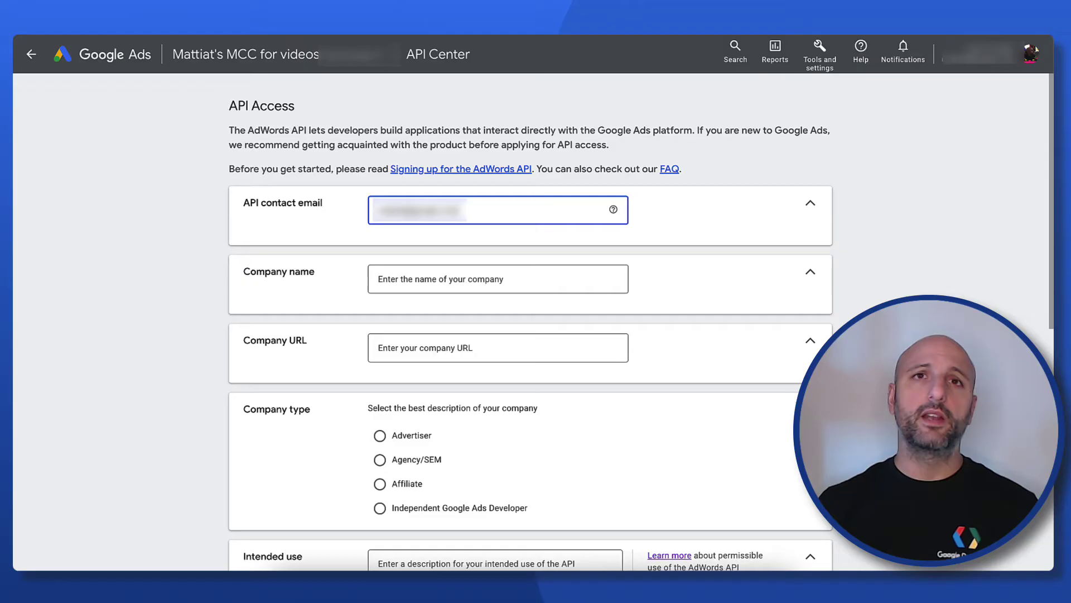
pyautogui.press('Tab')
pyautogui.press('Tab')
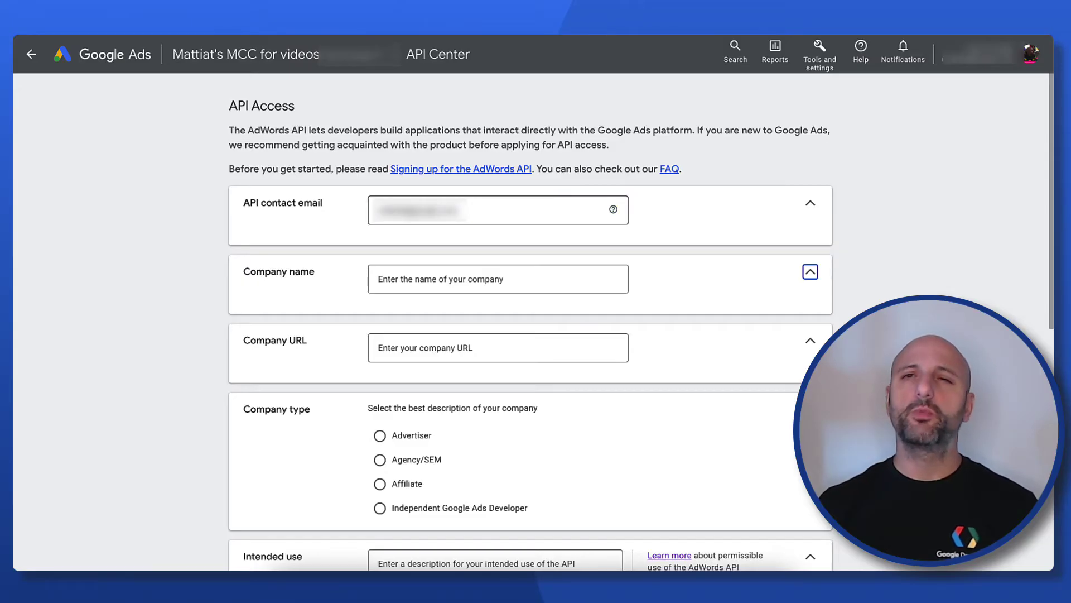
pyautogui.click(443, 279)
pyautogui.write('Matti')
pyautogui.write('as')
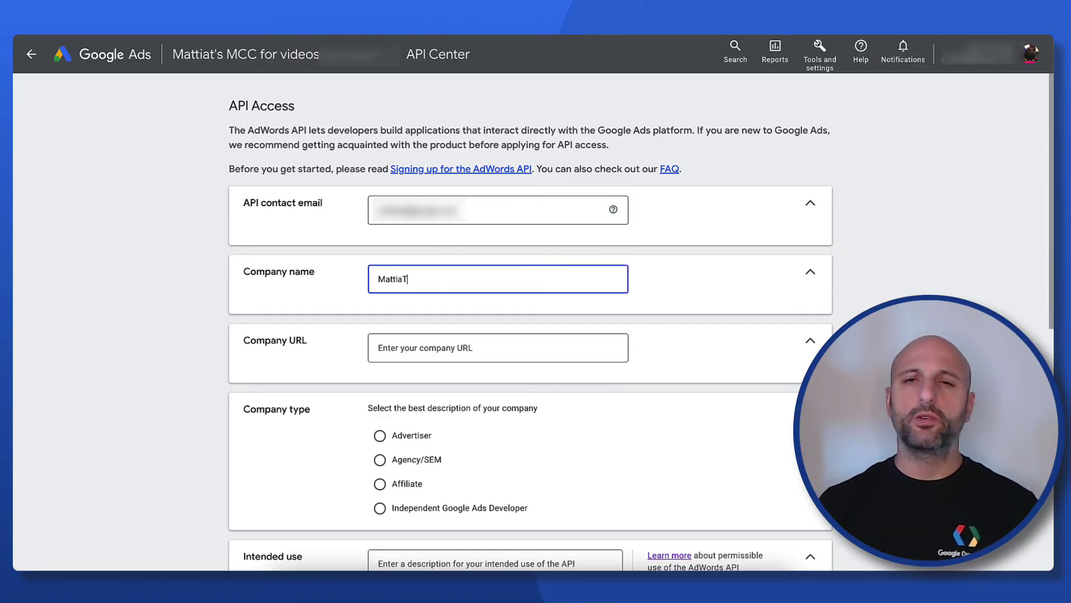
pyautogui.press('BackSpace')
pyautogui.write('t')
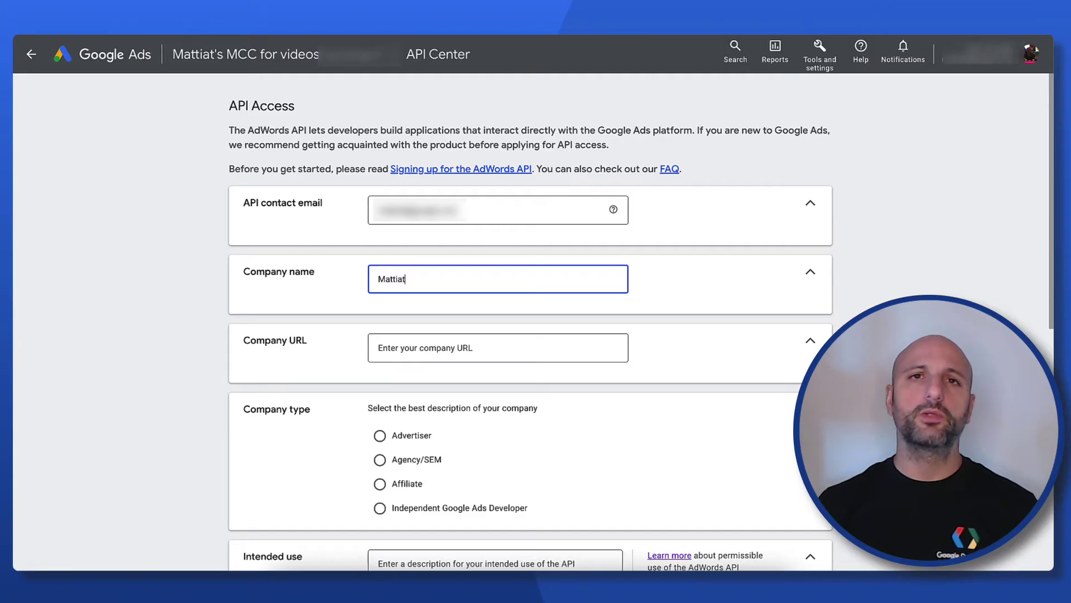
pyautogui.write("'s")
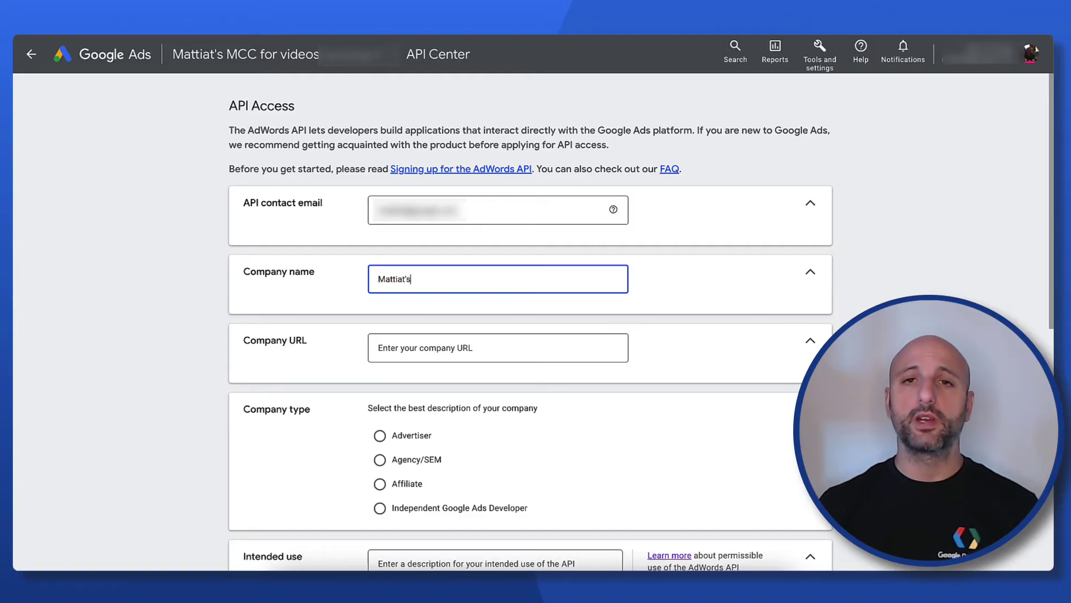
pyautogui.write(' company')
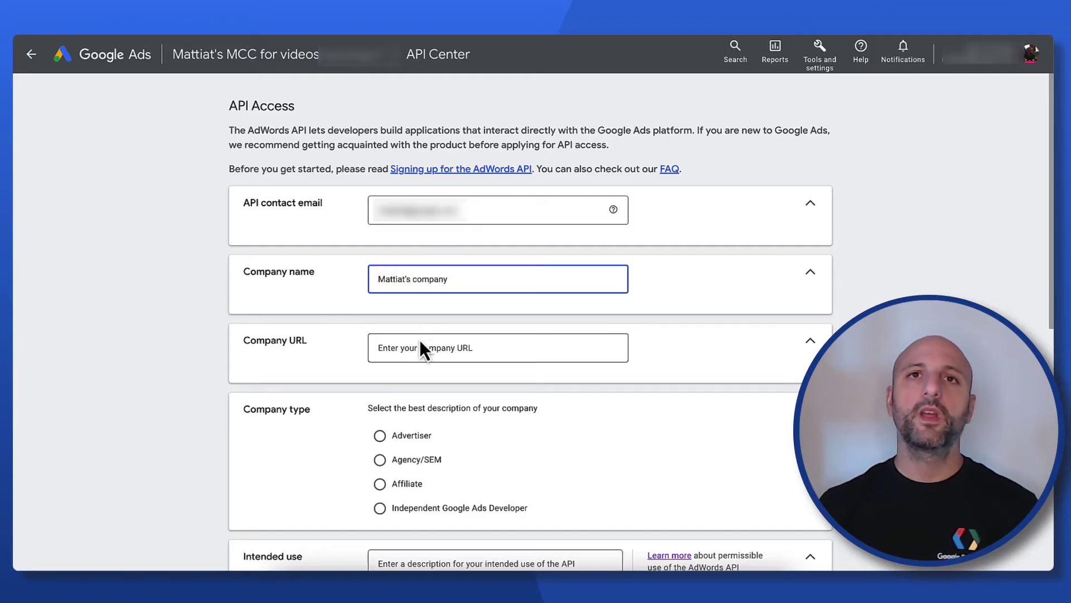
pyautogui.click(420, 339)
pyautogui.write('www.example.com')
# - Set company type to Independent Google Ads Developer and intended use to 'Campaign creation'
pyautogui.click(469, 509)
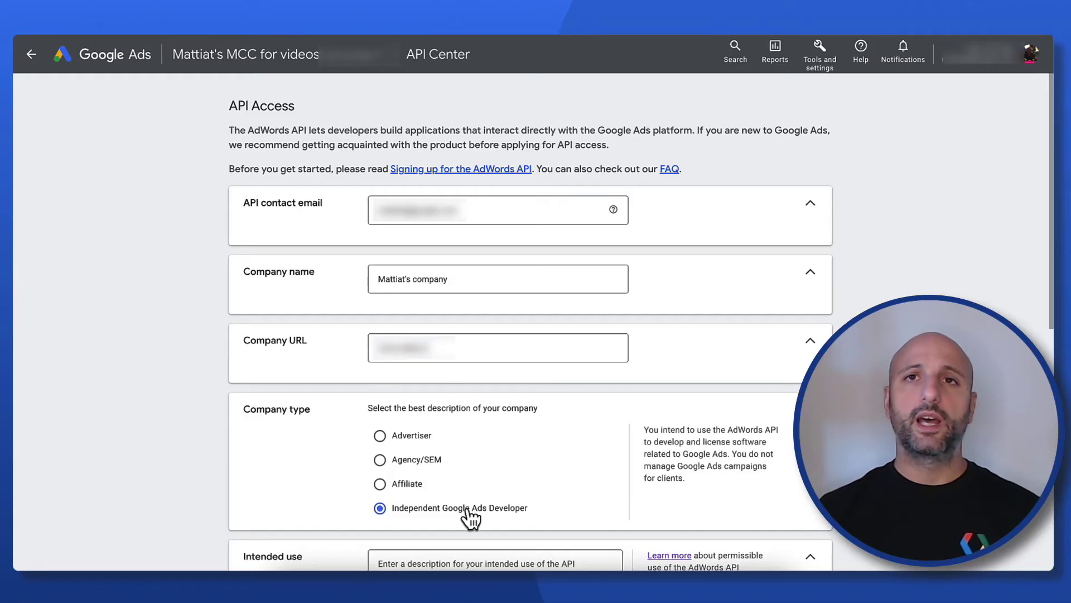
pyautogui.scroll(-5, 328, 469)
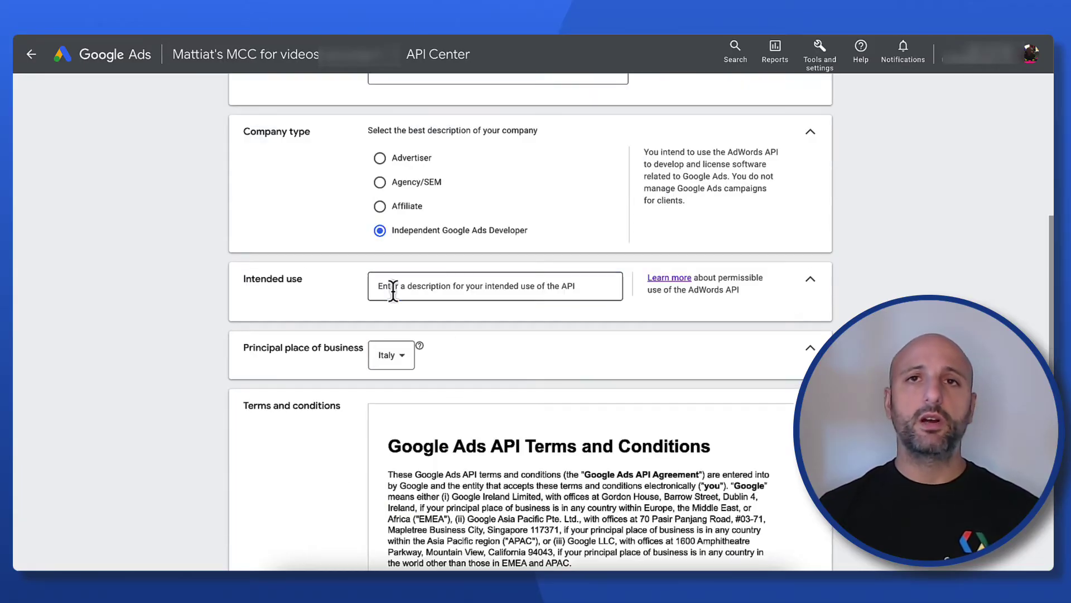
pyautogui.click(391, 288)
pyautogui.write('Campaign')
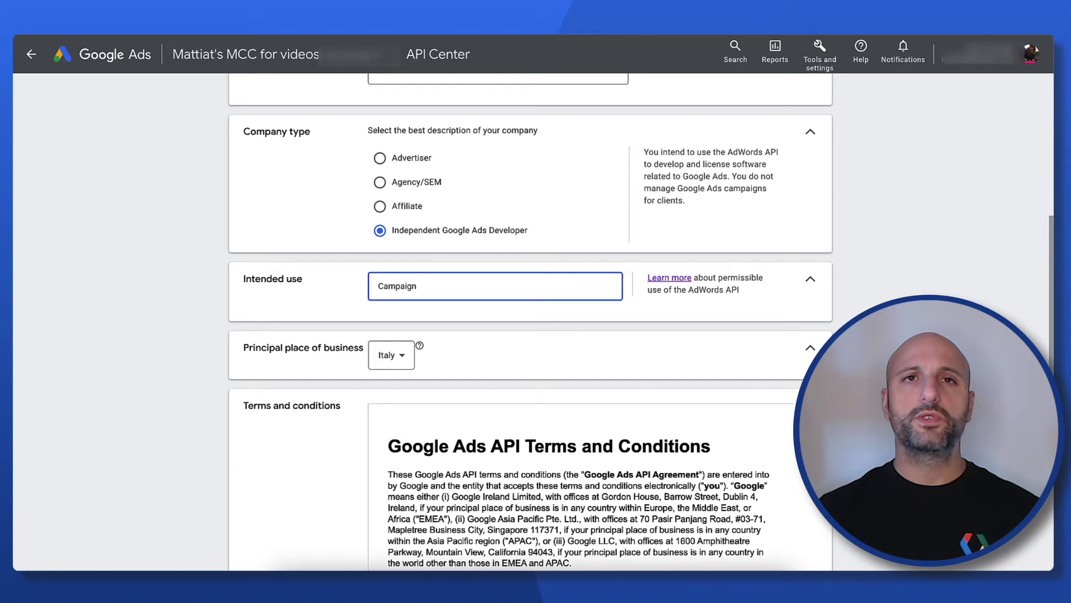
pyautogui.write(' creation')
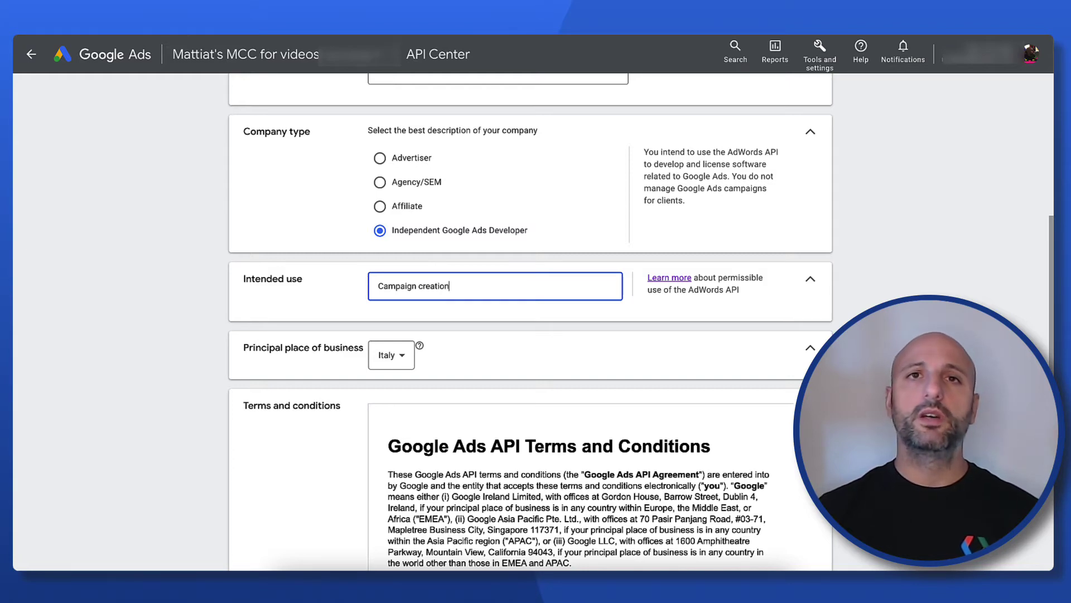
pyautogui.scroll(-3, 343, 420)
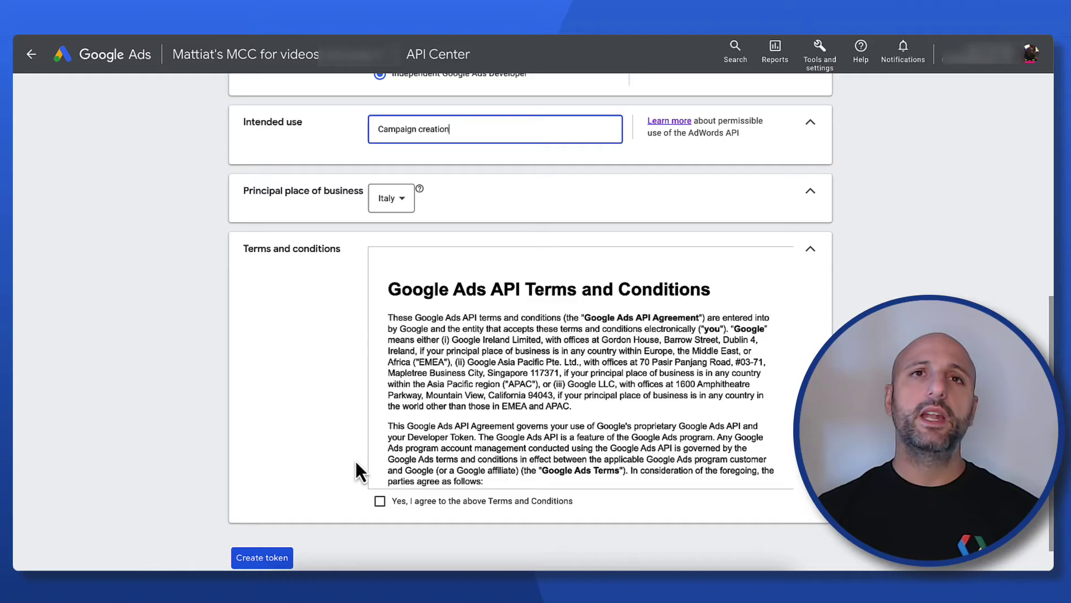
# - Agree to the Google Ads API Terms and Conditions and create the developer token
pyautogui.click(380, 502)
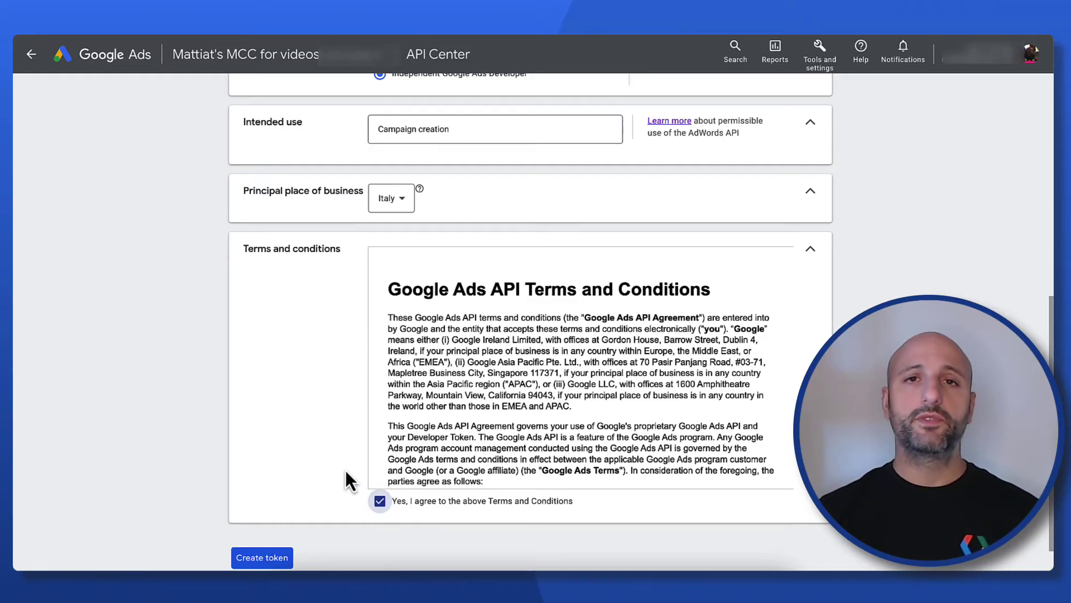
pyautogui.click(270, 552)
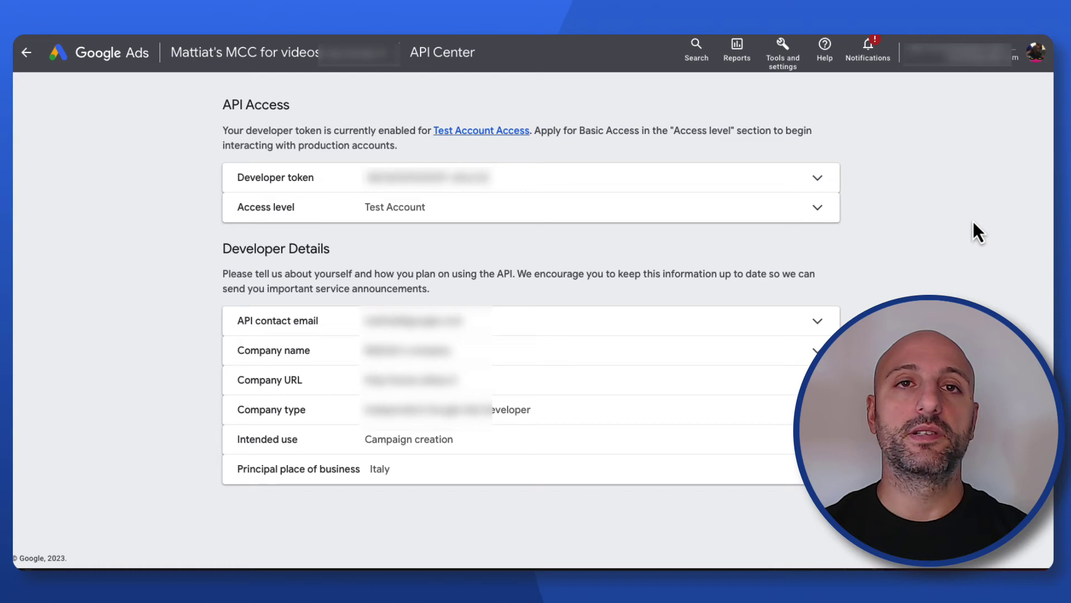
# - Expand the Access level row to show the Test Account details and the Basic Access option
pyautogui.click(788, 219)
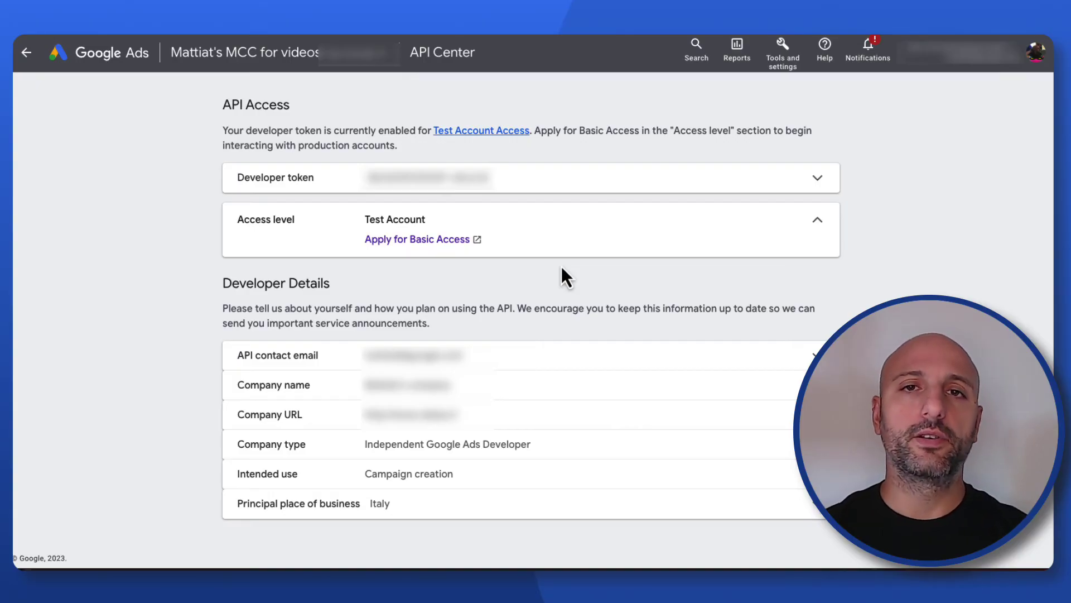
# - Open the Basic Access application and scroll through the Google Ads API Token Application questions
pyautogui.click(422, 246)
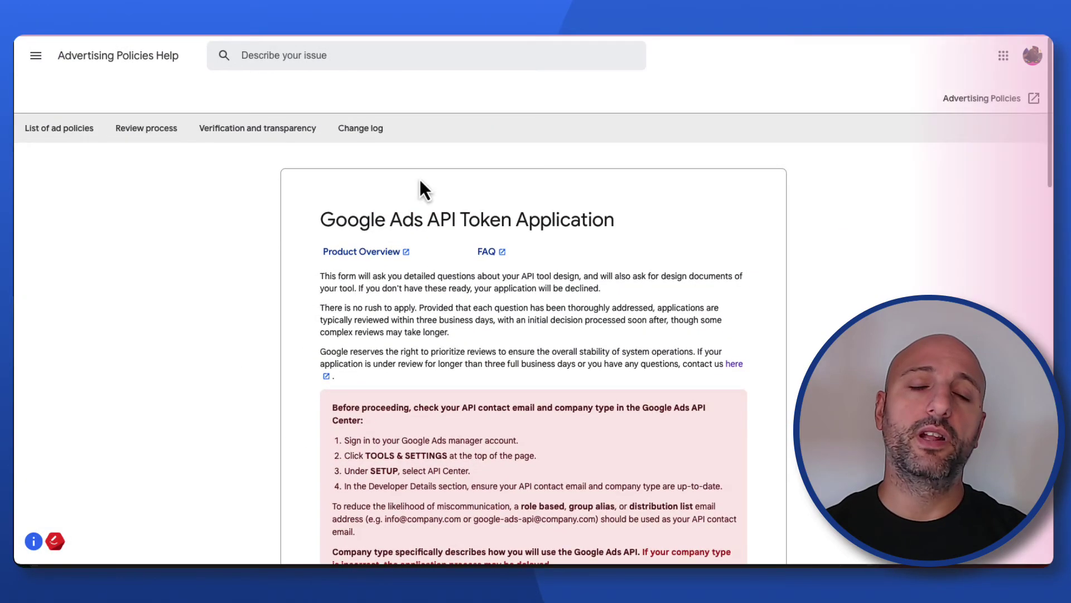
pyautogui.scroll(-5, 420, 341)
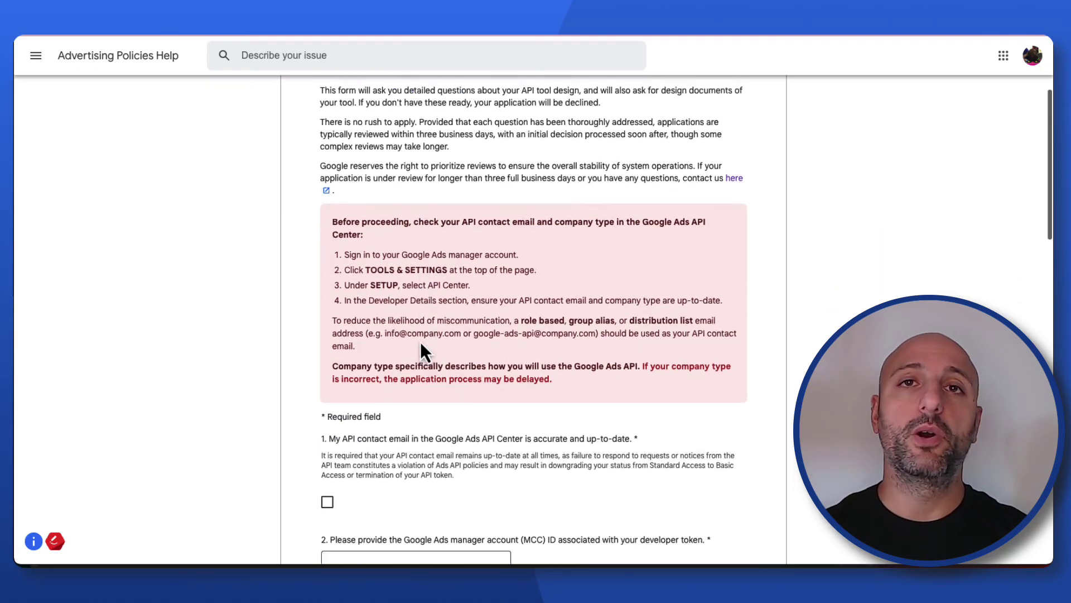
pyautogui.scroll(-9, 420, 343)
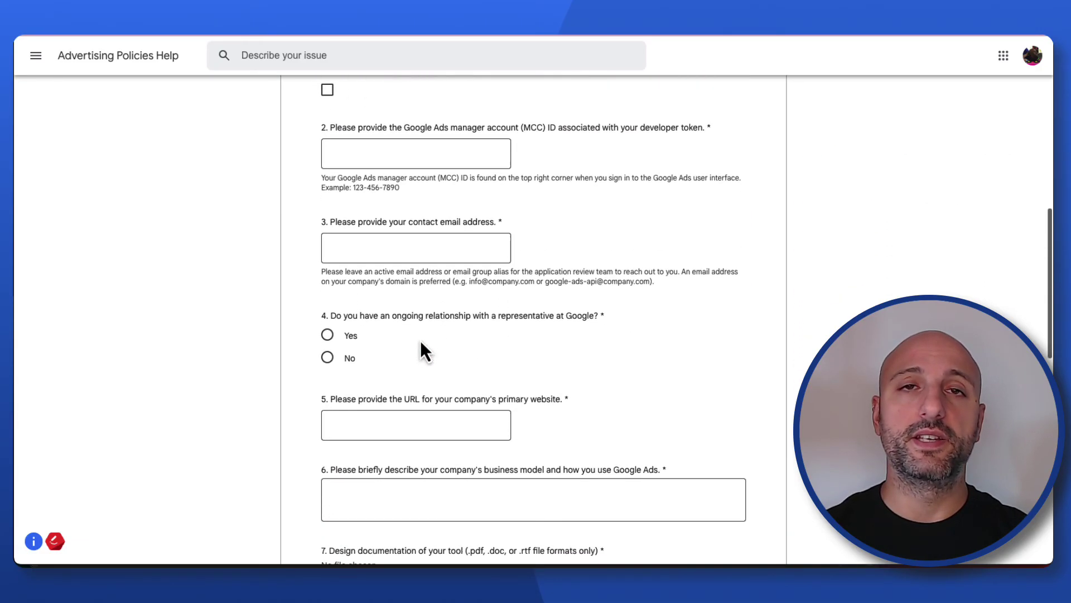
pyautogui.scroll(-9, 420, 343)
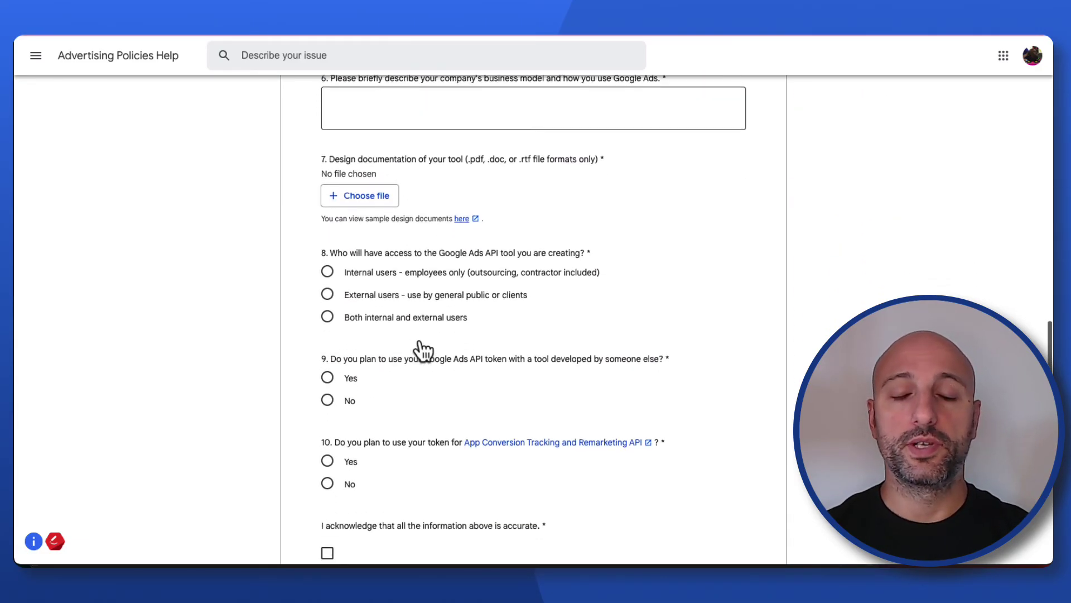
pyautogui.scroll(-1, 420, 340)
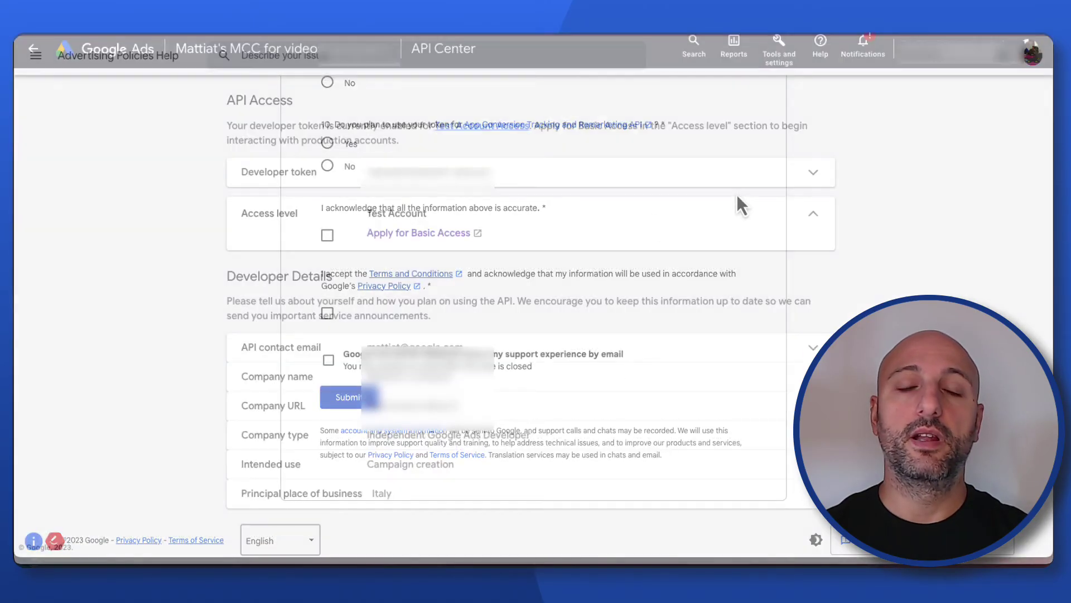